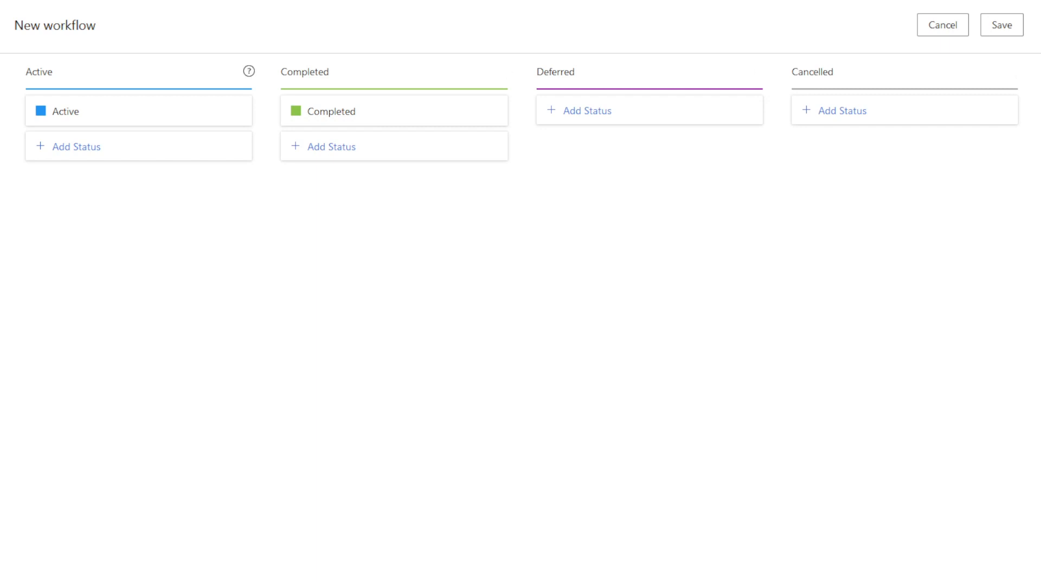
# Leave the workflow title unchanged after selecting its text.
pyautogui.moveTo(96, 26); pyautogui.dragTo(14, 26)
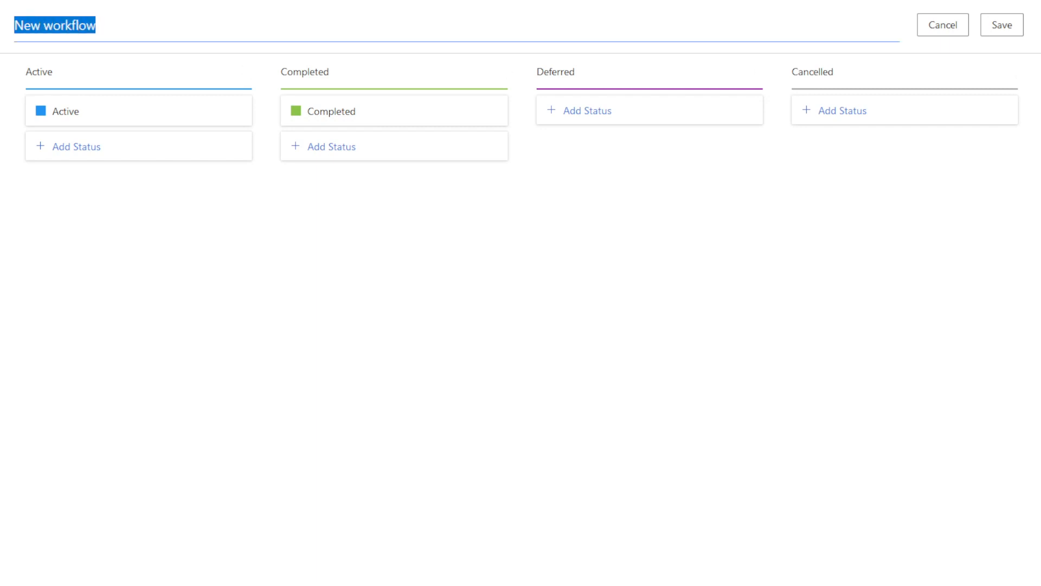
pyautogui.click(140, 33)
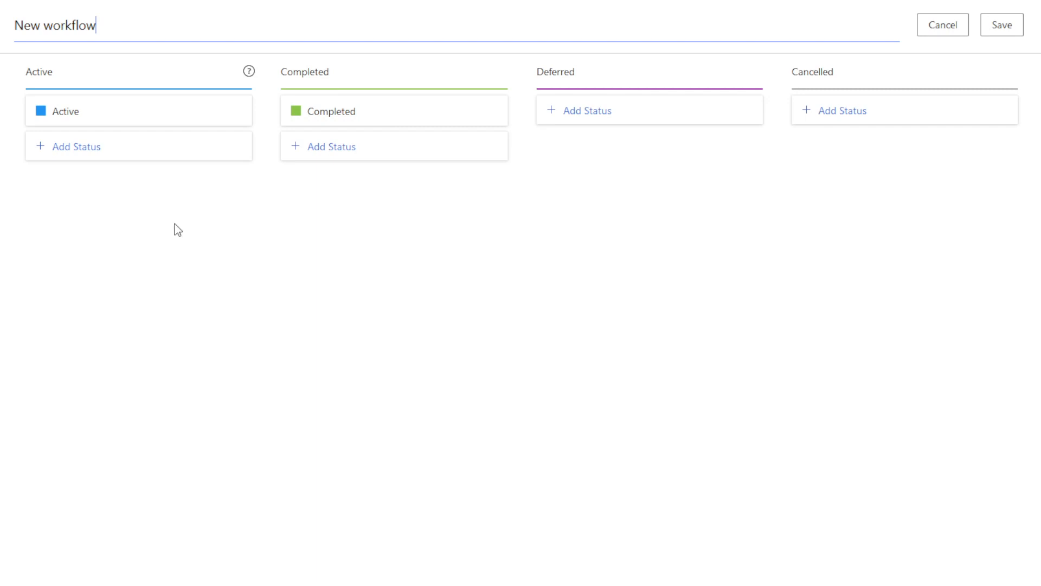
pyautogui.click(196, 212)
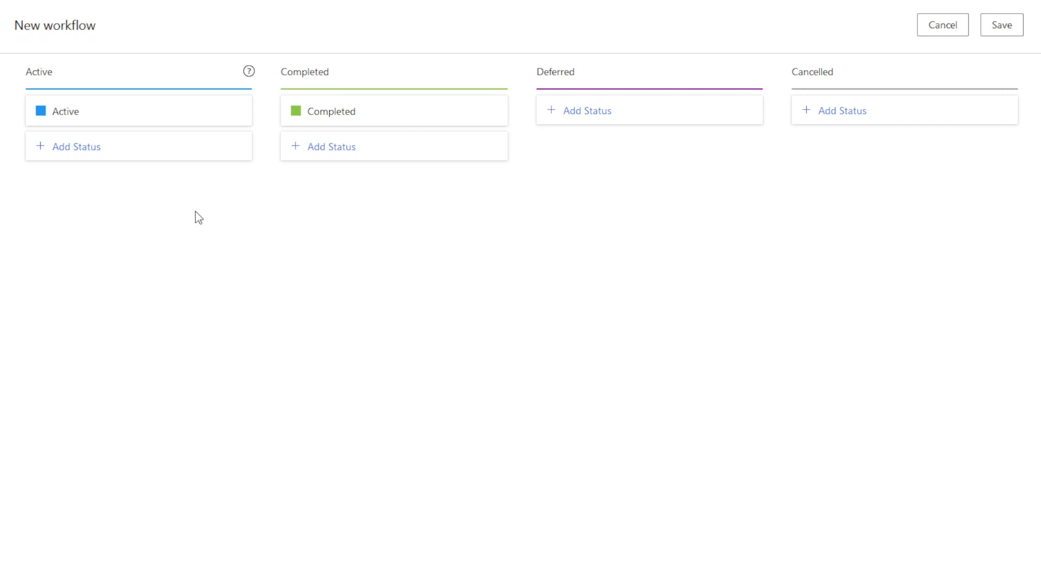
# Add a purple 'In Review' status to the Active group.
pyautogui.click(106, 150)
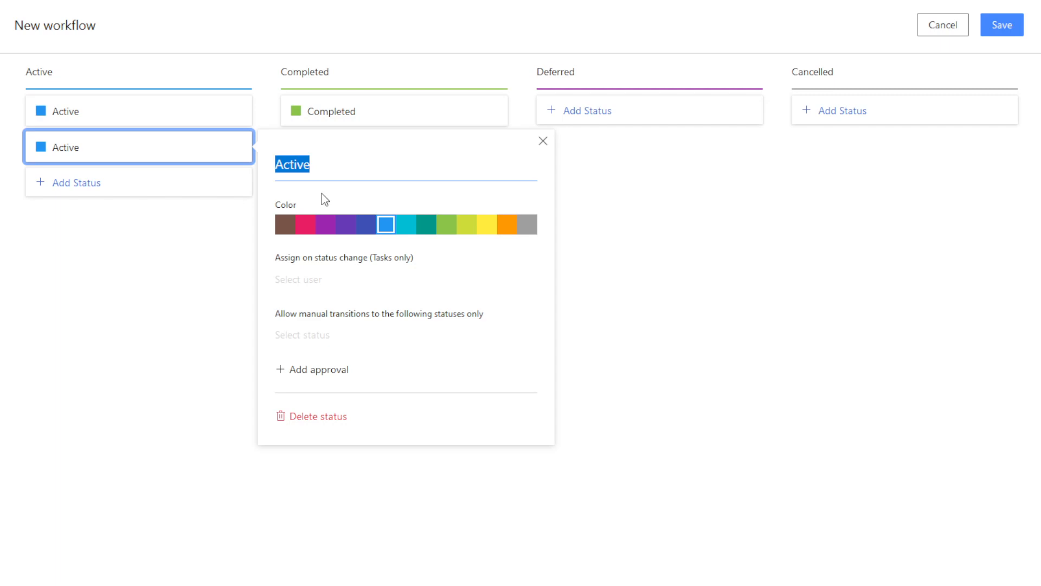
pyautogui.write('In Review')
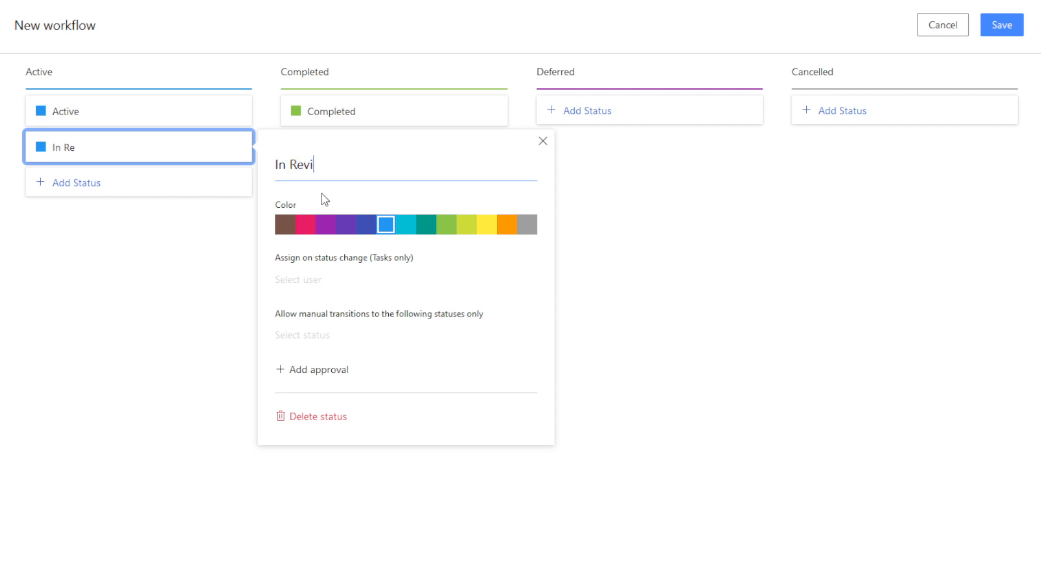
pyautogui.click(325, 224)
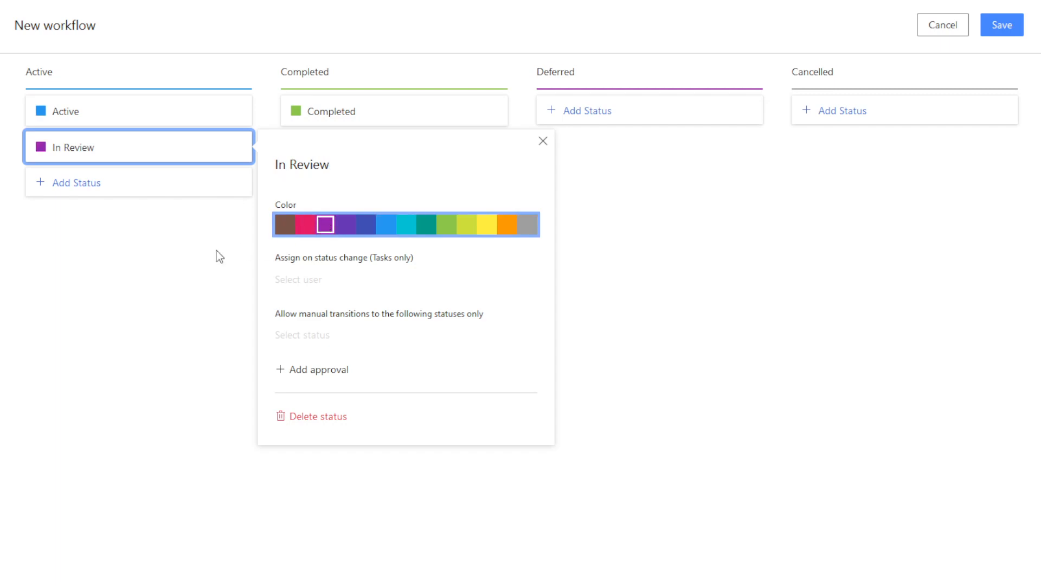
pyautogui.click(152, 267)
# Rename the default Active status to 'New' and add an 'In Progress' status.
pyautogui.click(95, 109)
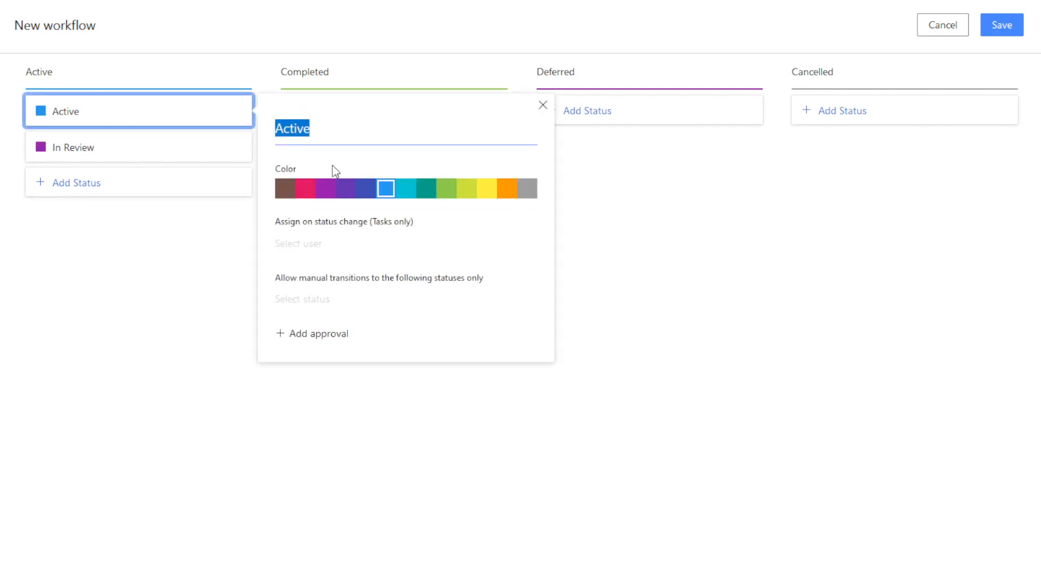
pyautogui.write('New')
pyautogui.click(164, 272)
pyautogui.click(90, 183)
pyautogui.write('In ')
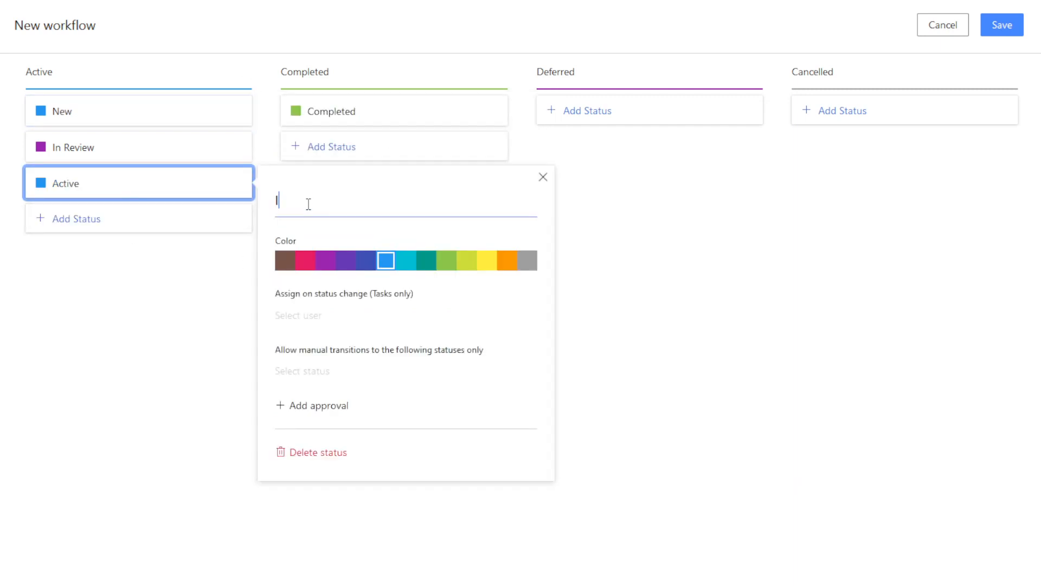
pyautogui.write('Progress')
# Make the New status green.
pyautogui.click(119, 306)
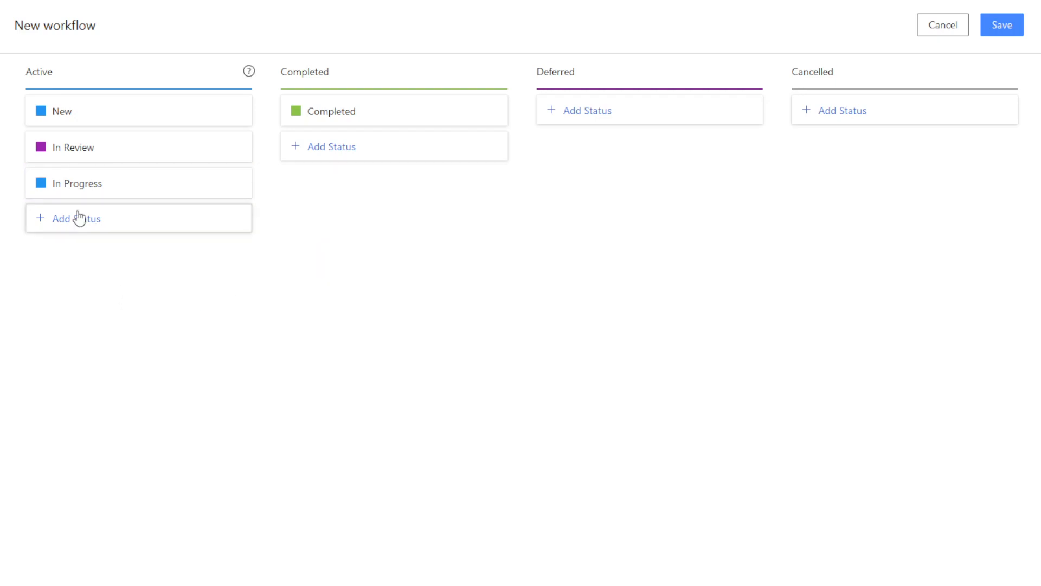
pyautogui.click(79, 115)
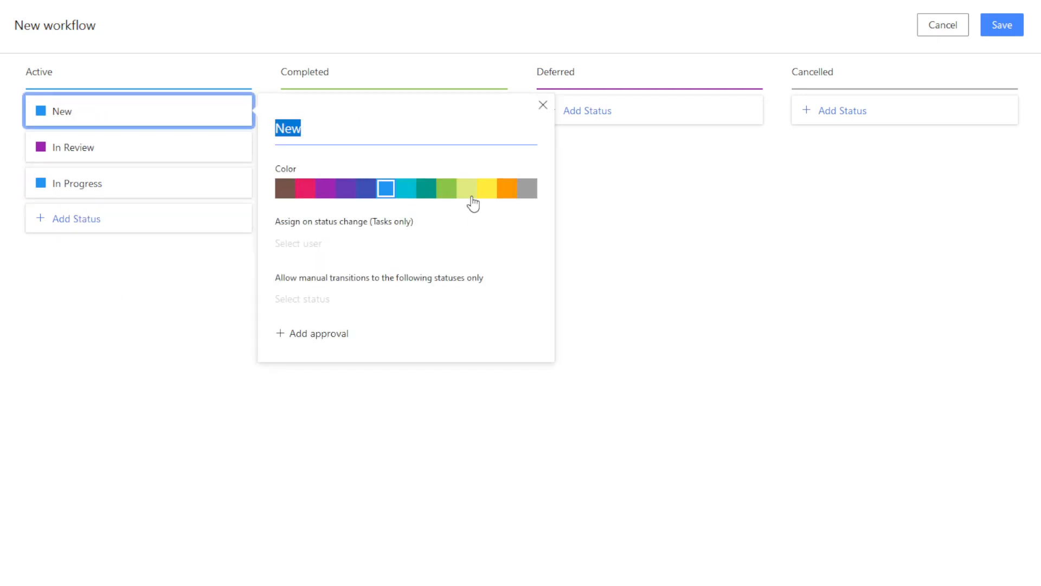
pyautogui.click(447, 189)
# Add a cyan 'Internal Review' status to the Active group.
pyautogui.click(99, 219)
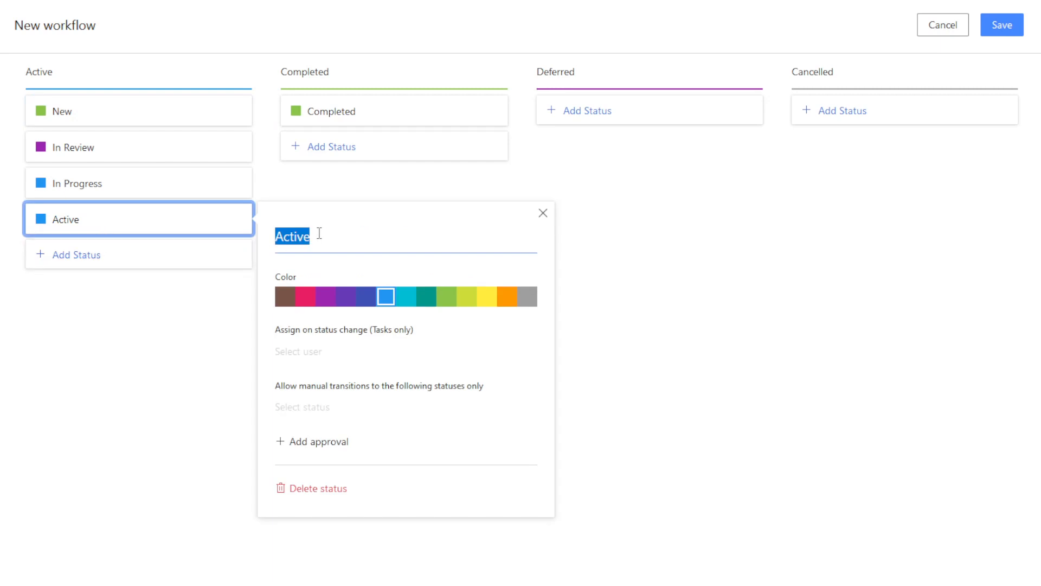
pyautogui.write('Intern')
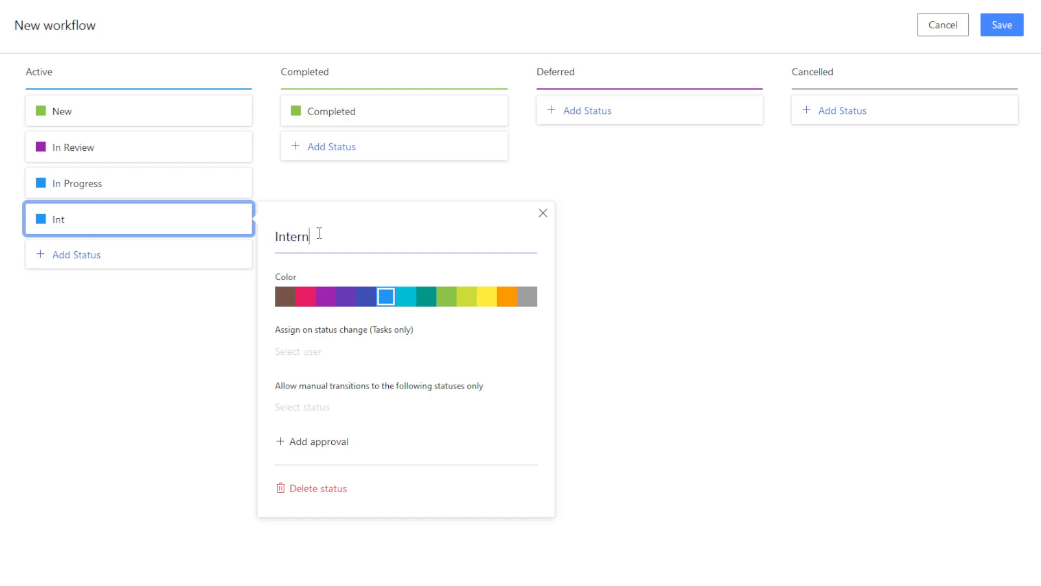
pyautogui.write('al Review')
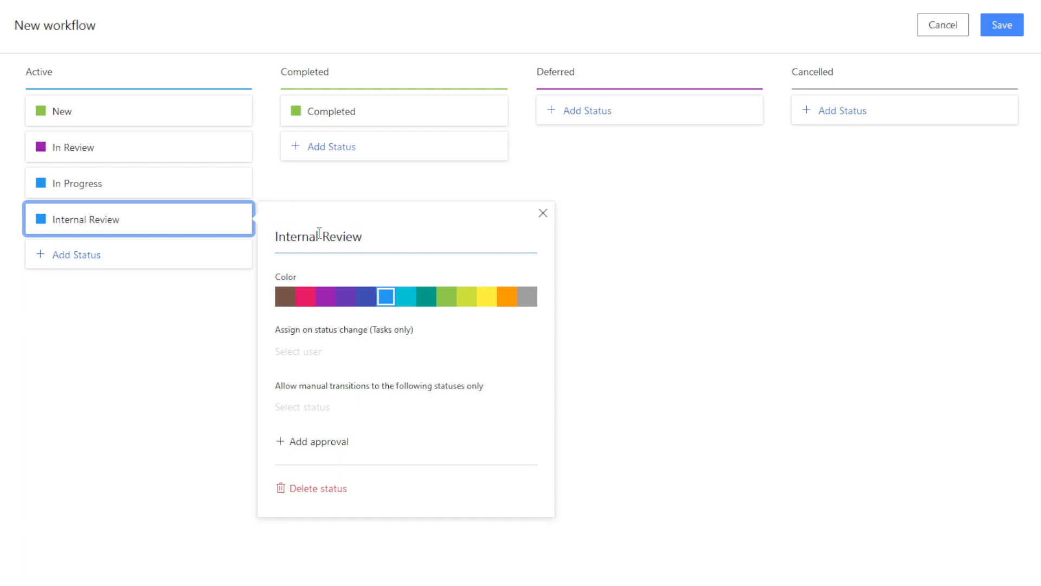
pyautogui.click(406, 298)
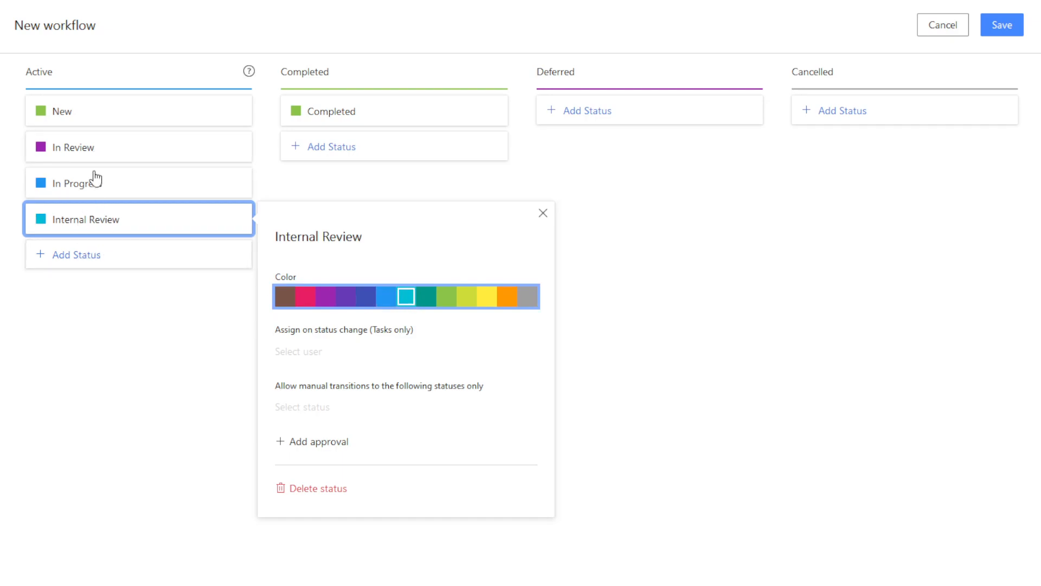
# Rename In Review to 'Client Review' in deep purple, and add one more Active status.
pyautogui.click(96, 149)
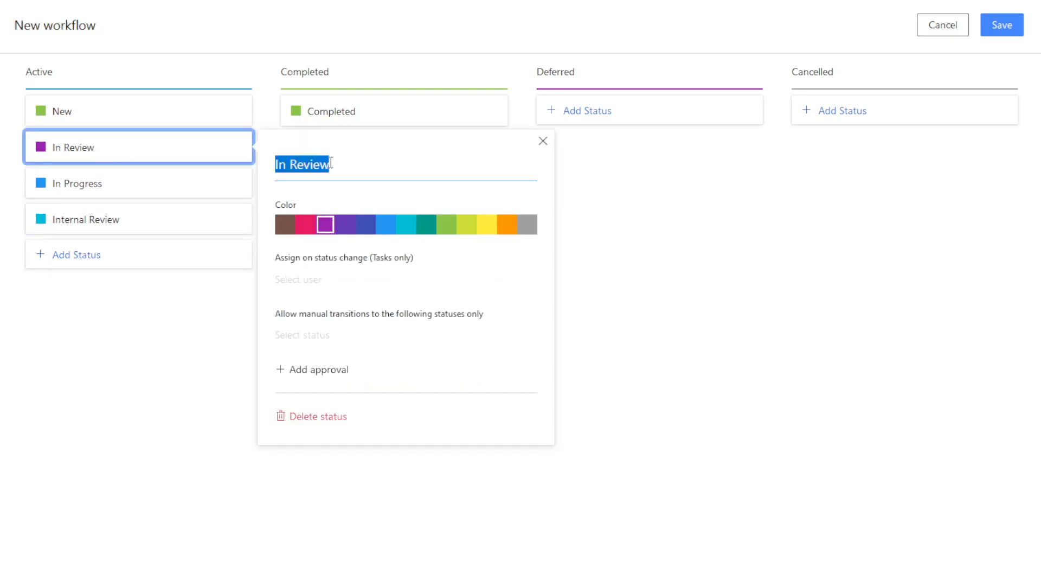
pyautogui.write('Client Review')
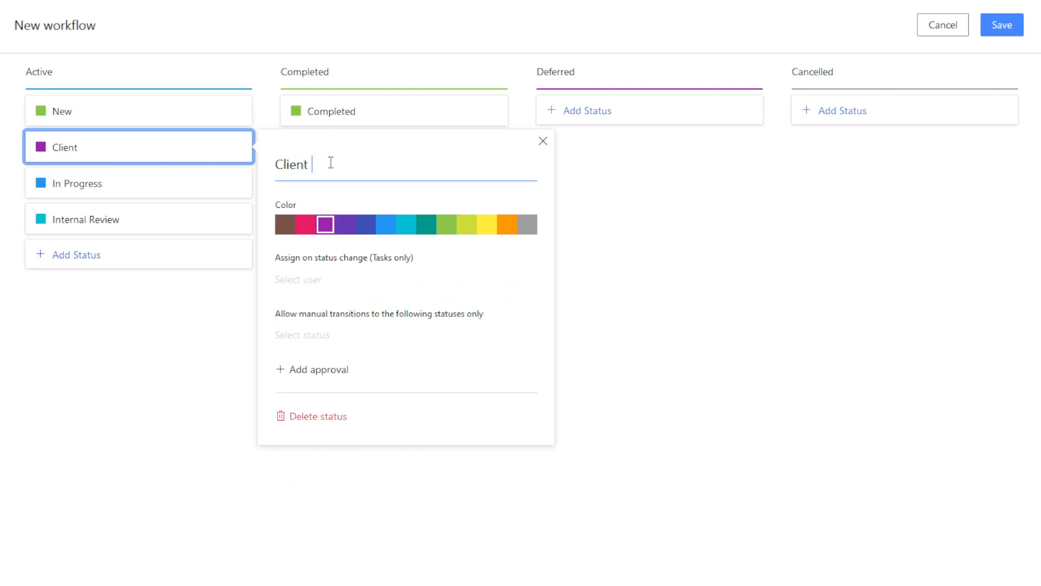
pyautogui.click(346, 224)
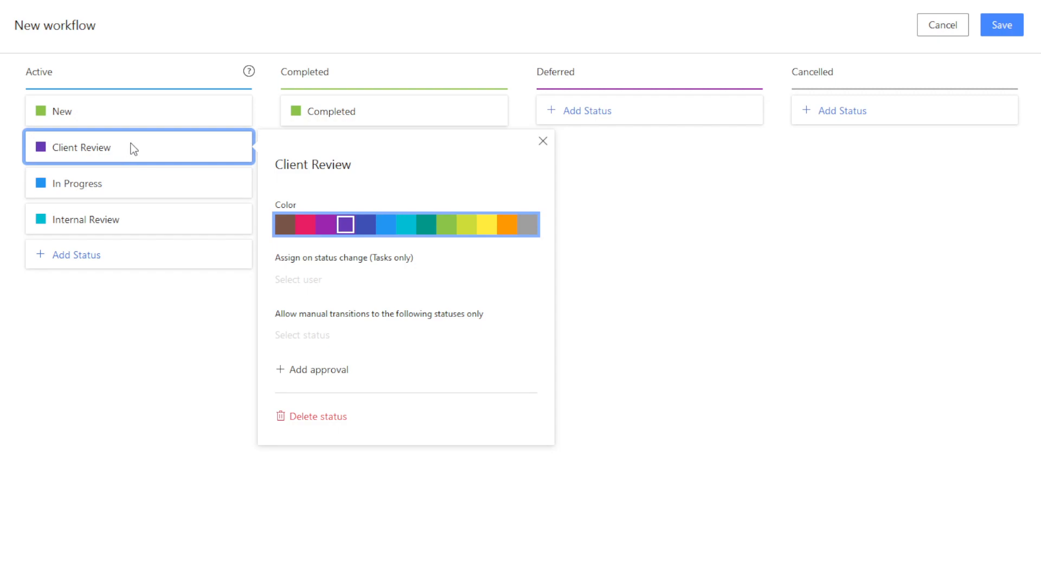
pyautogui.click(158, 255)
# Move Client Review below Internal Review in the Active column.
pyautogui.moveTo(143, 128); pyautogui.dragTo(151, 232)
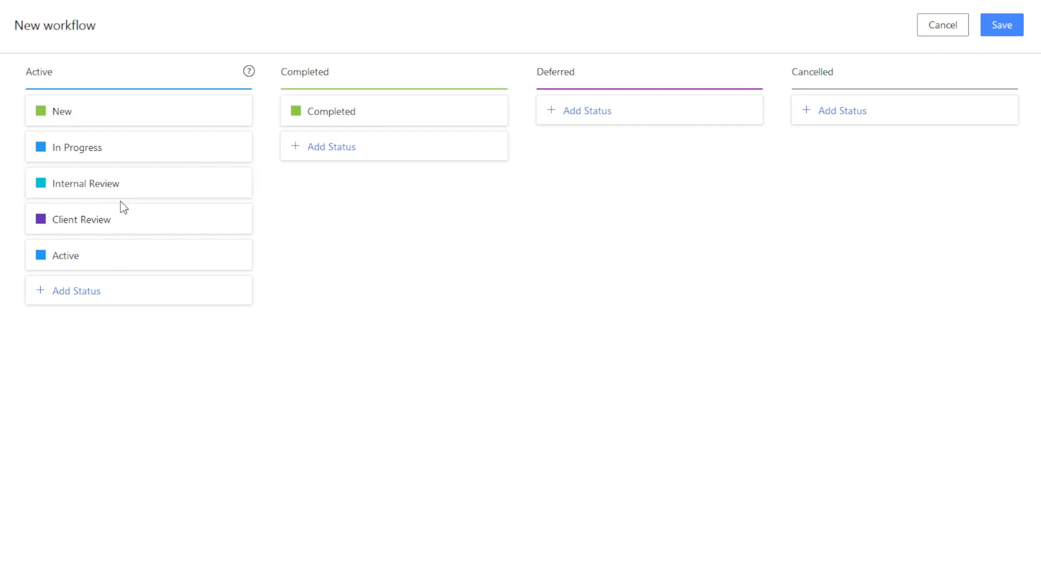
# Rename the extra Active status to 'Ready to Go Live!' and colour it pink.
pyautogui.click(126, 263)
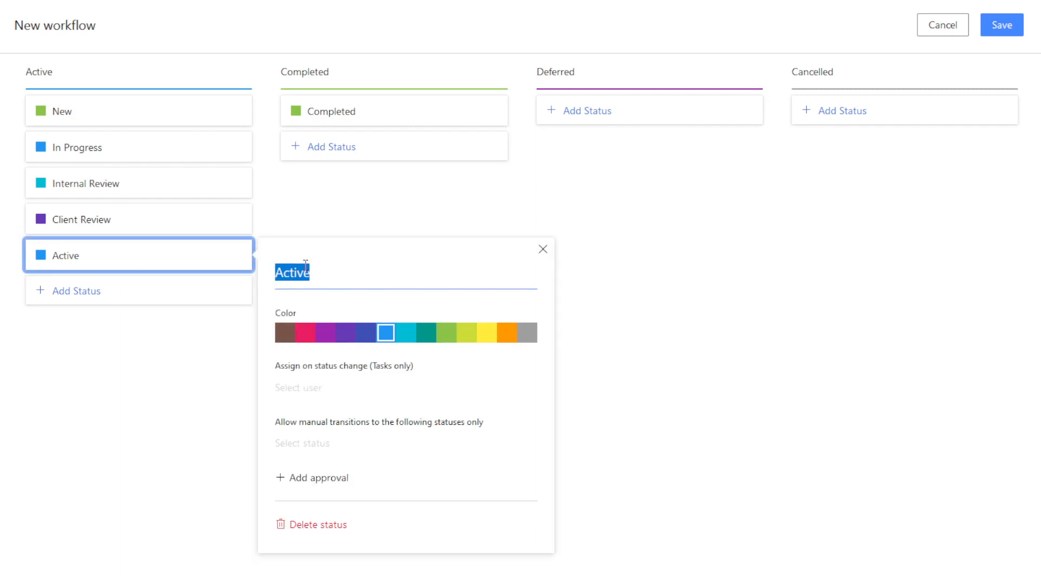
pyautogui.write('Ready to Go Live!')
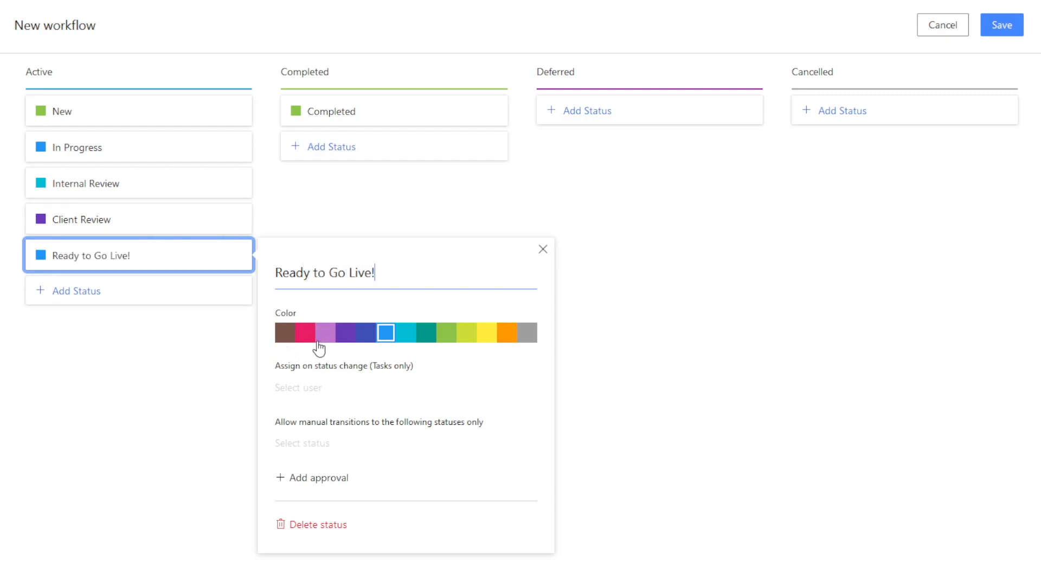
pyautogui.click(305, 332)
pyautogui.click(144, 338)
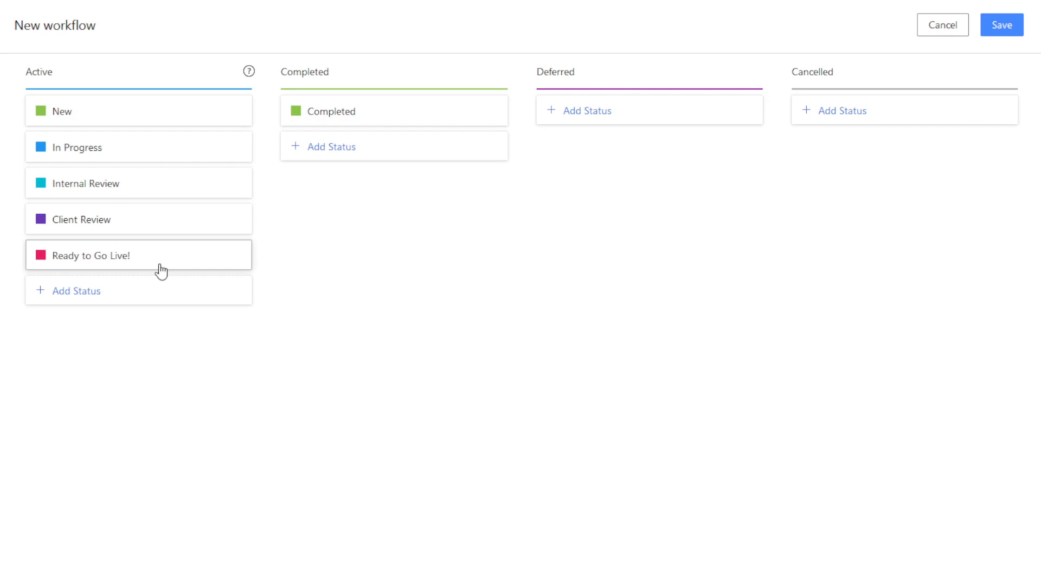
# Add a teal 'Feedback Received' status at the end of the Active group.
pyautogui.click(133, 297)
pyautogui.write('F')
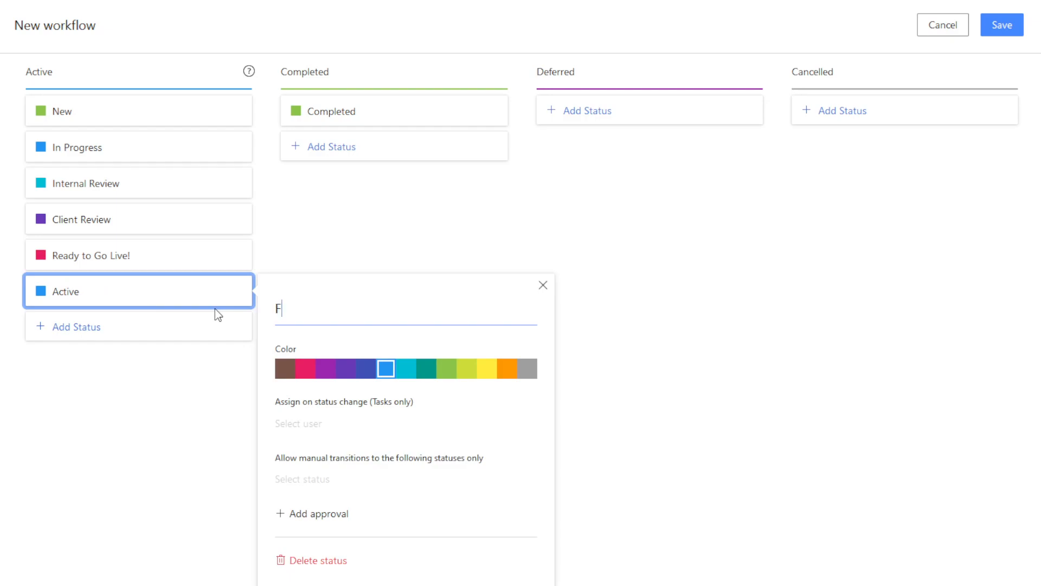
pyautogui.write('eedback Received')
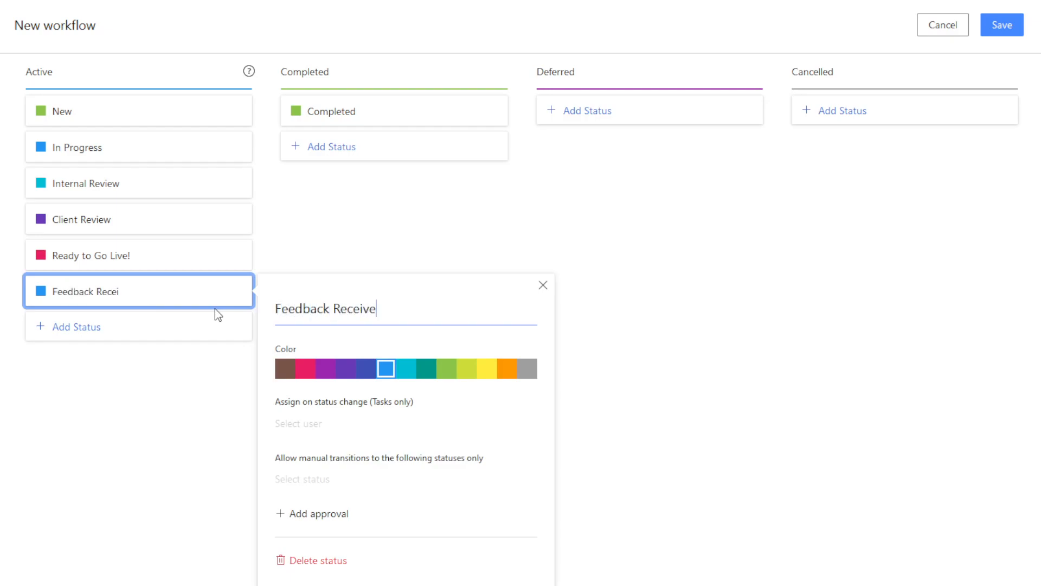
pyautogui.click(431, 373)
pyautogui.click(132, 412)
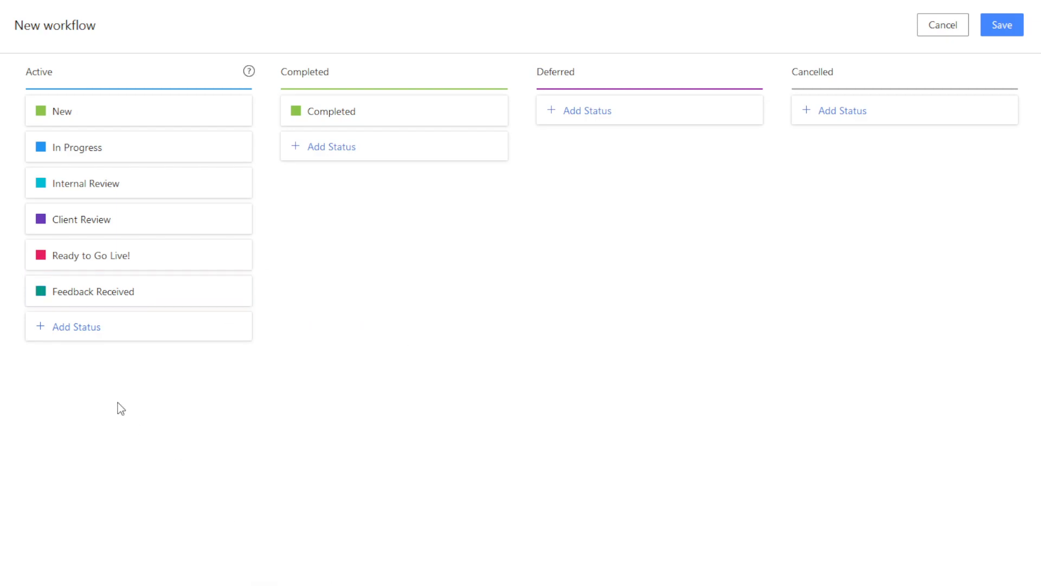
# Move Feedback Received above Ready to Go Live!, right after Client Review.
pyautogui.moveTo(167, 286); pyautogui.dragTo(163, 256)
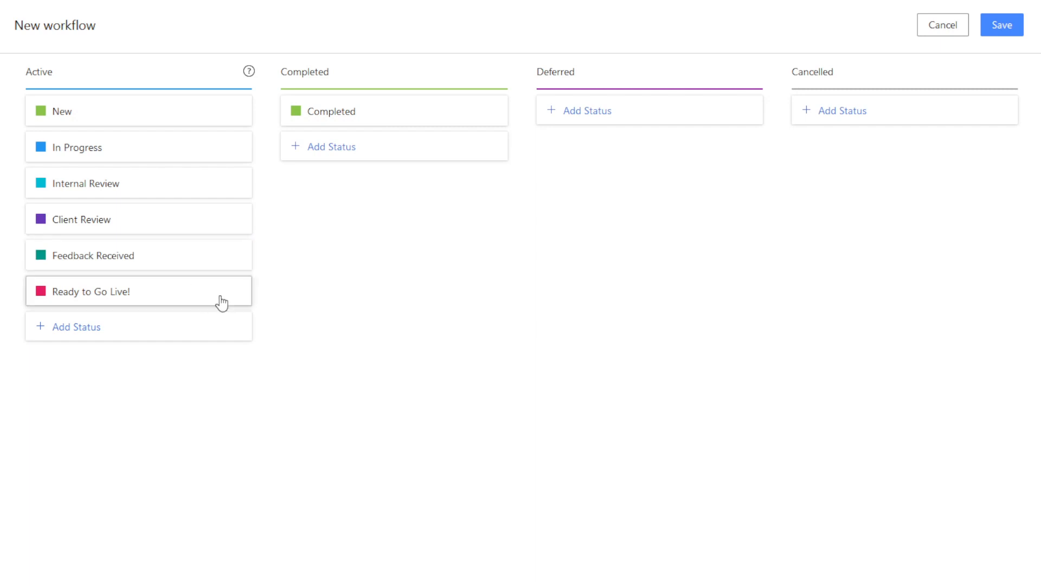